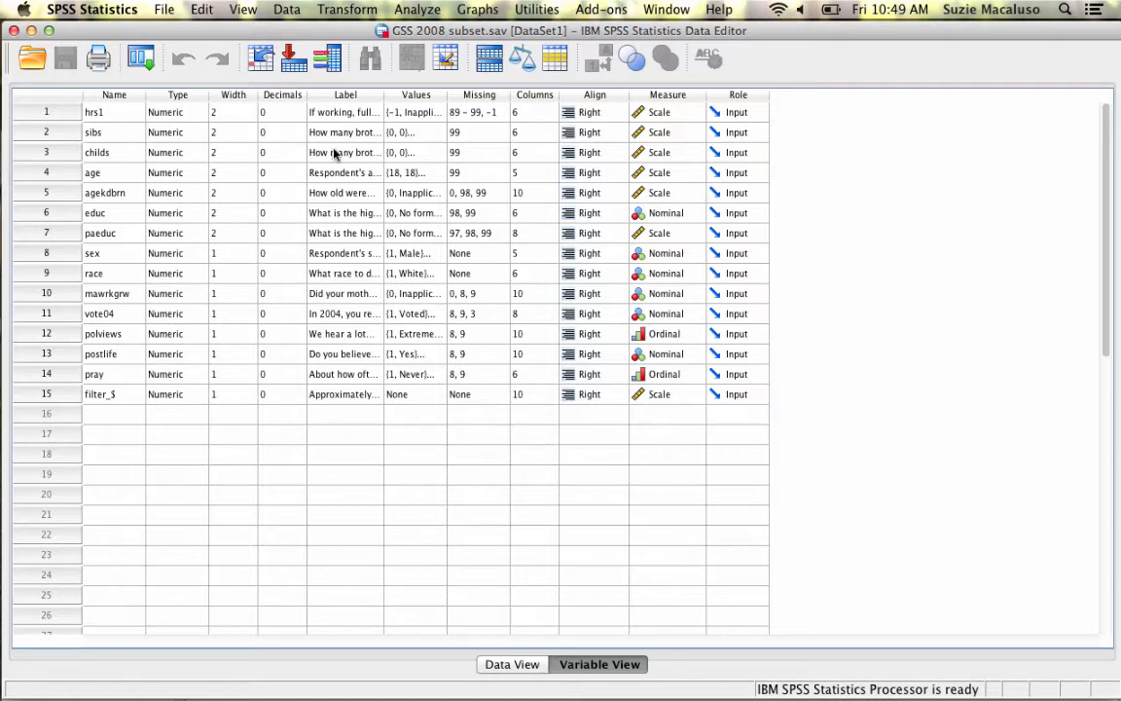
Set up an Independent-Samples T Test with hours worked last week (hrs1) as test variable and respondent's sex as grouping variable
click(433, 13)
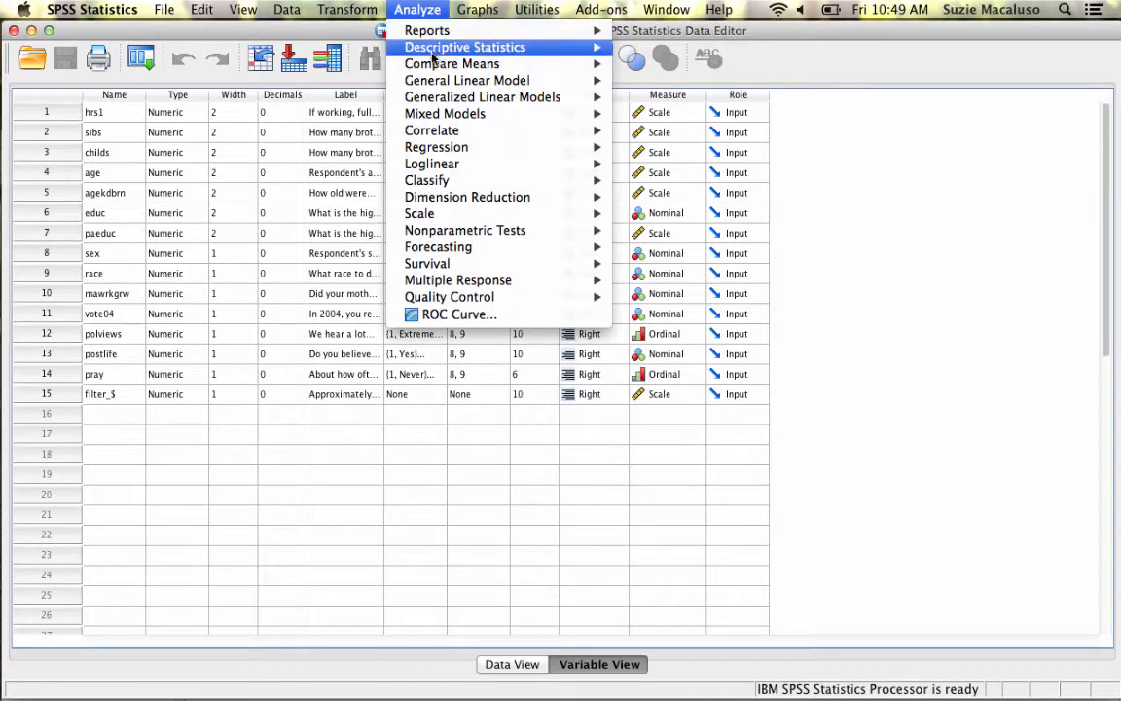
mouse_move(436, 65)
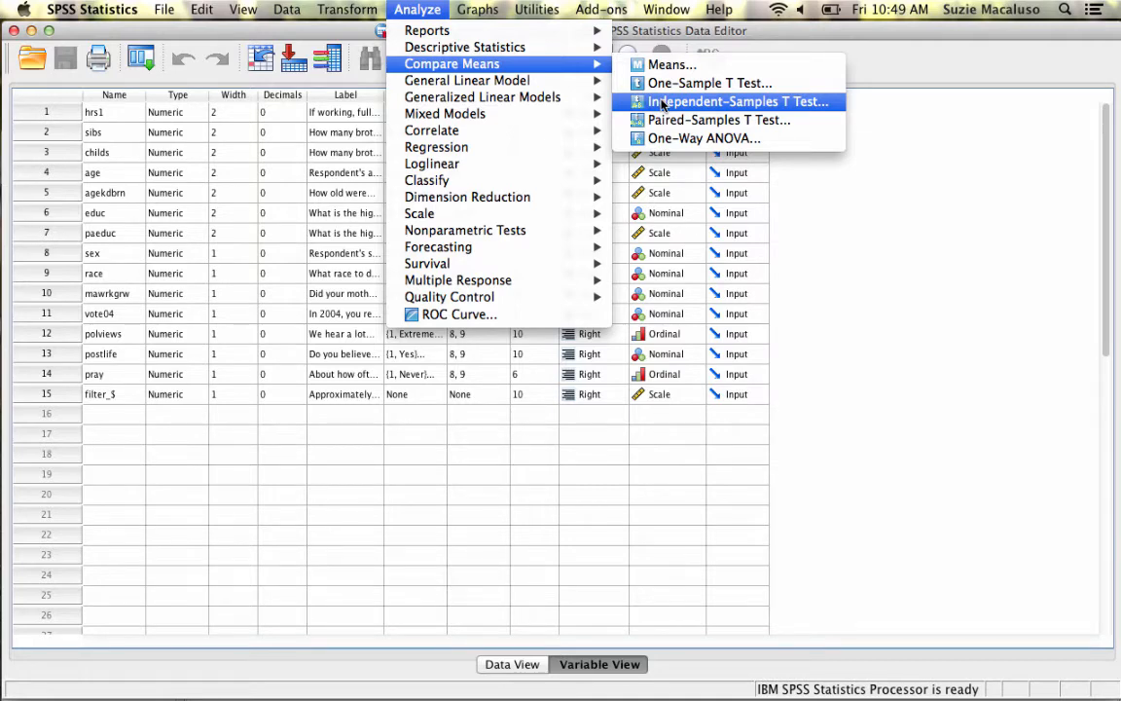
click(663, 104)
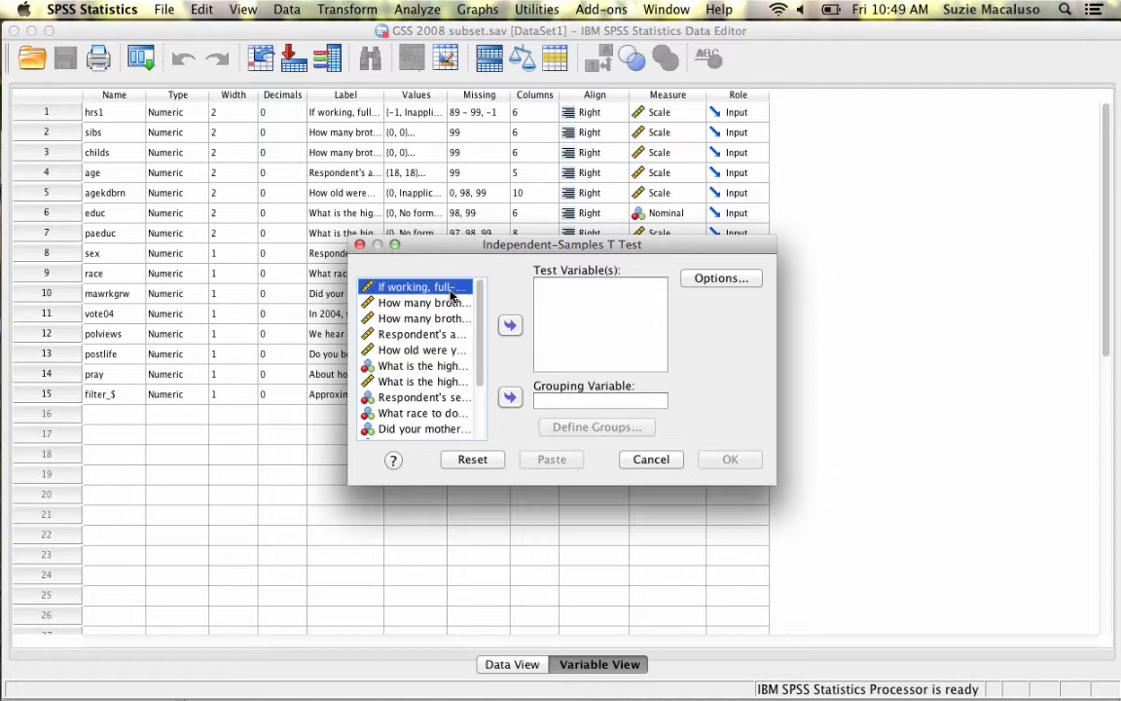
click(509, 326)
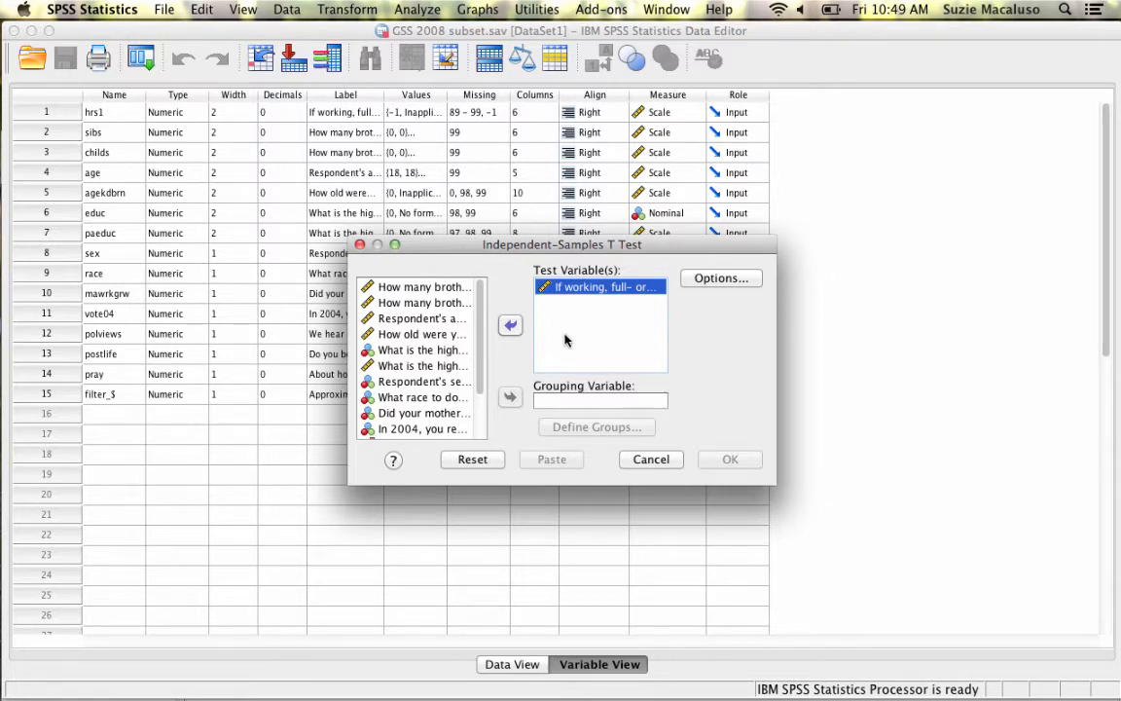
click(444, 385)
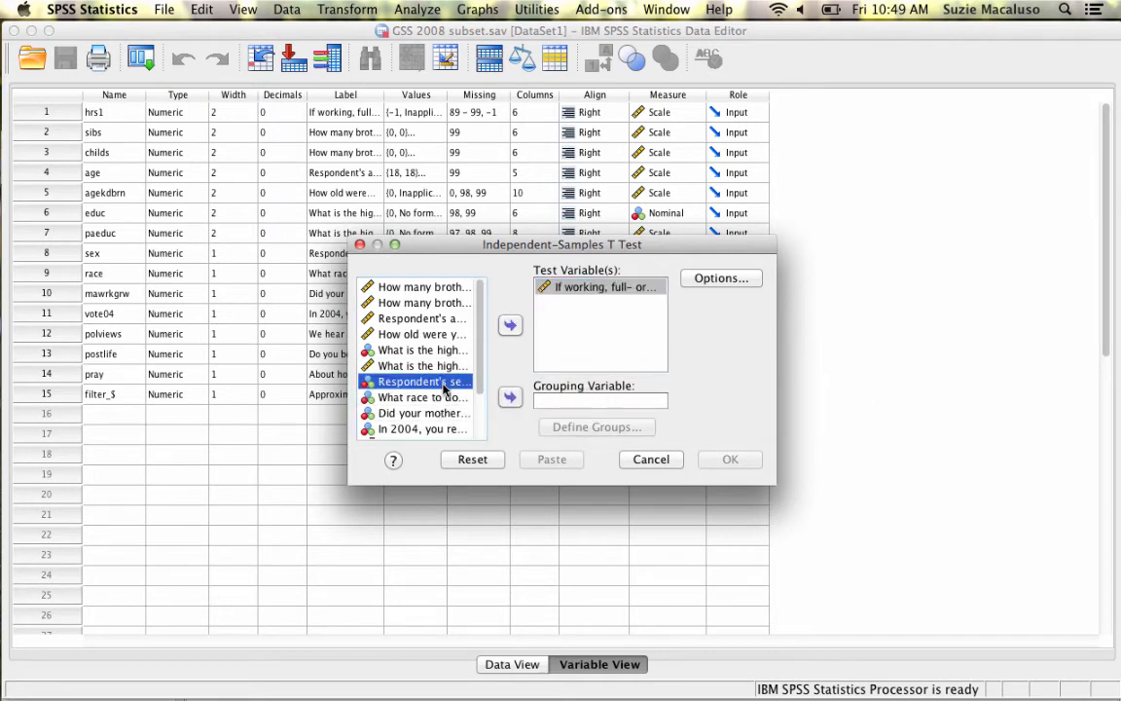
click(511, 399)
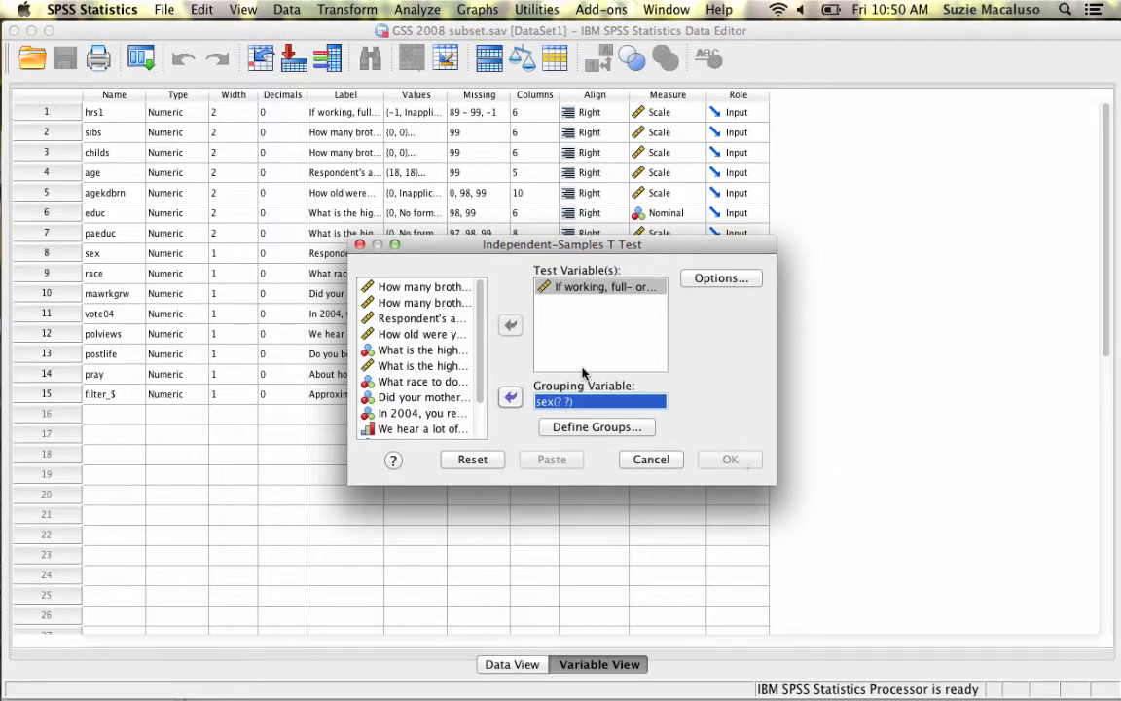
Define the groups of the sex grouping variable with specified values 1 for Group 1 and 2 for Group 2
drag(599, 247, 581, 357)
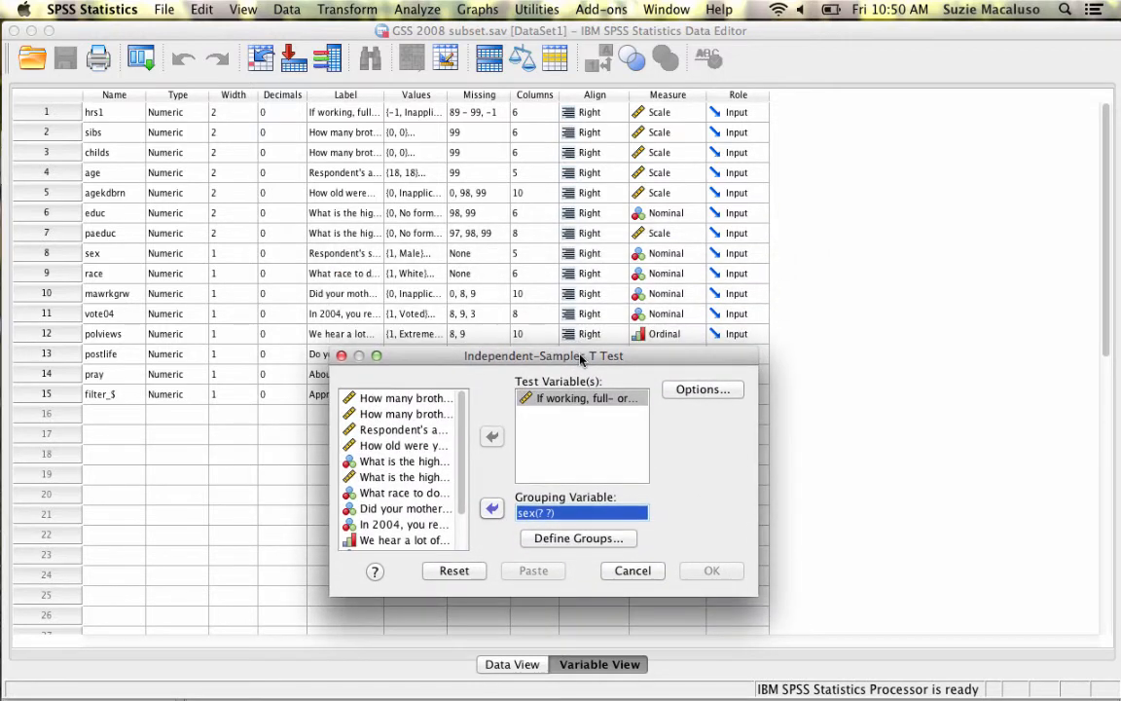
click(551, 539)
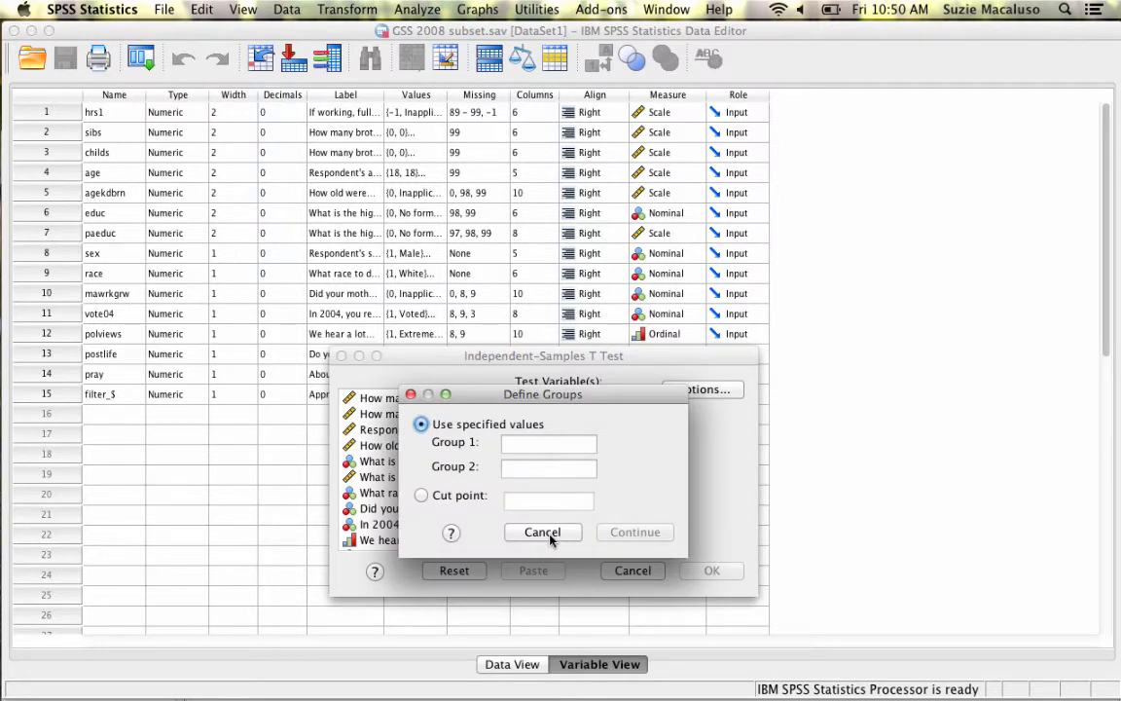
click(545, 443)
text(1)
click(548, 467)
text(2)
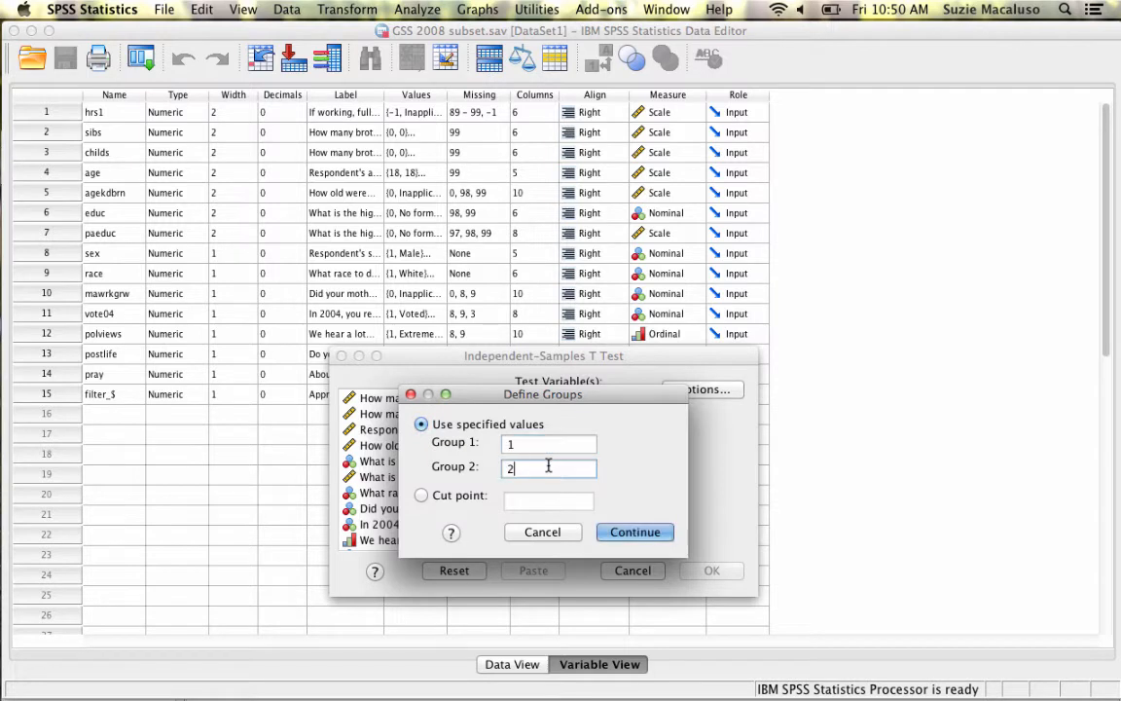
click(635, 531)
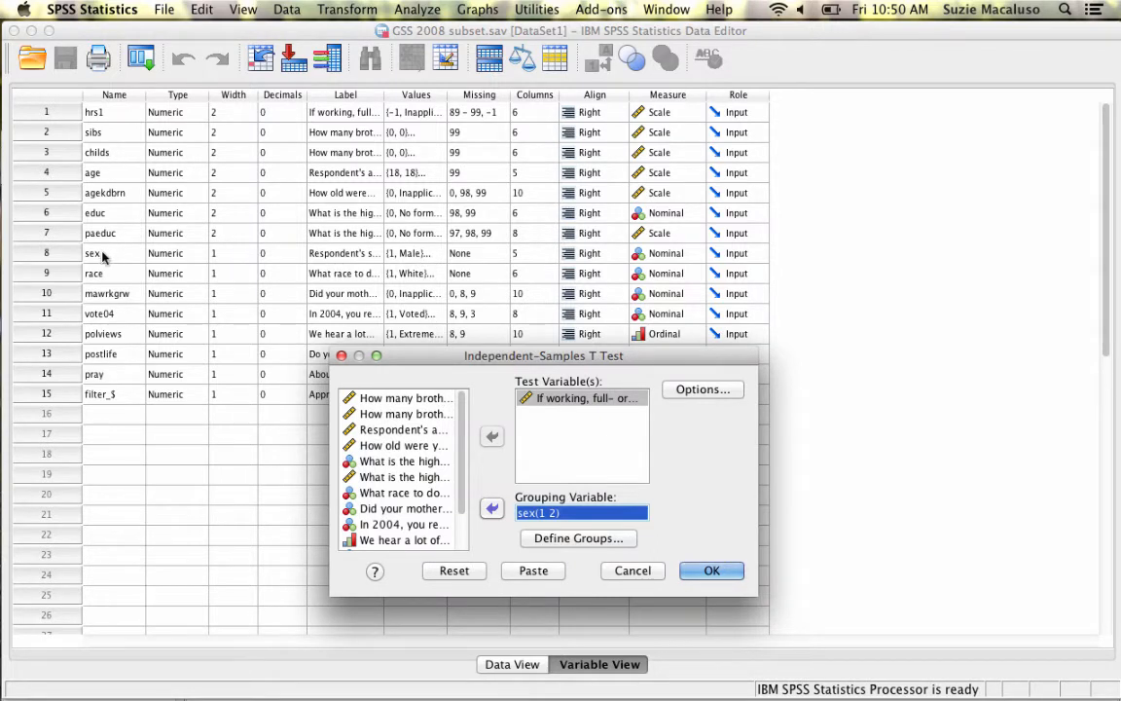
Check the value labels of the sex variable against the values defined for the two t-test groups
click(436, 254)
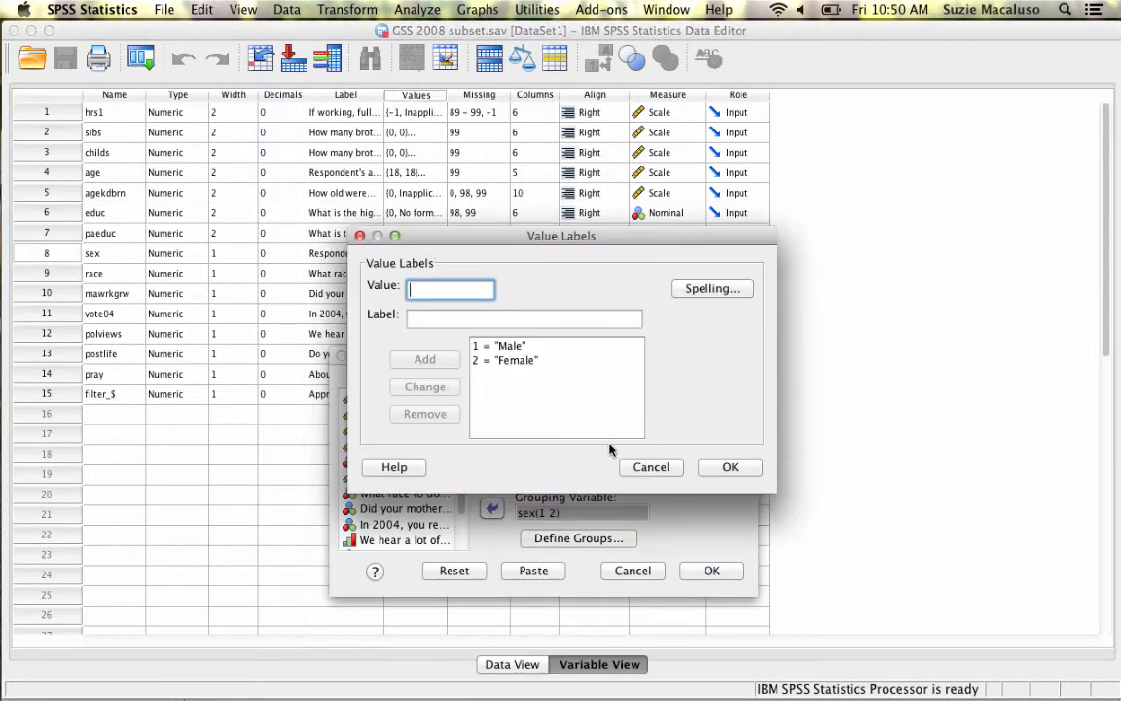
click(504, 350)
click(724, 466)
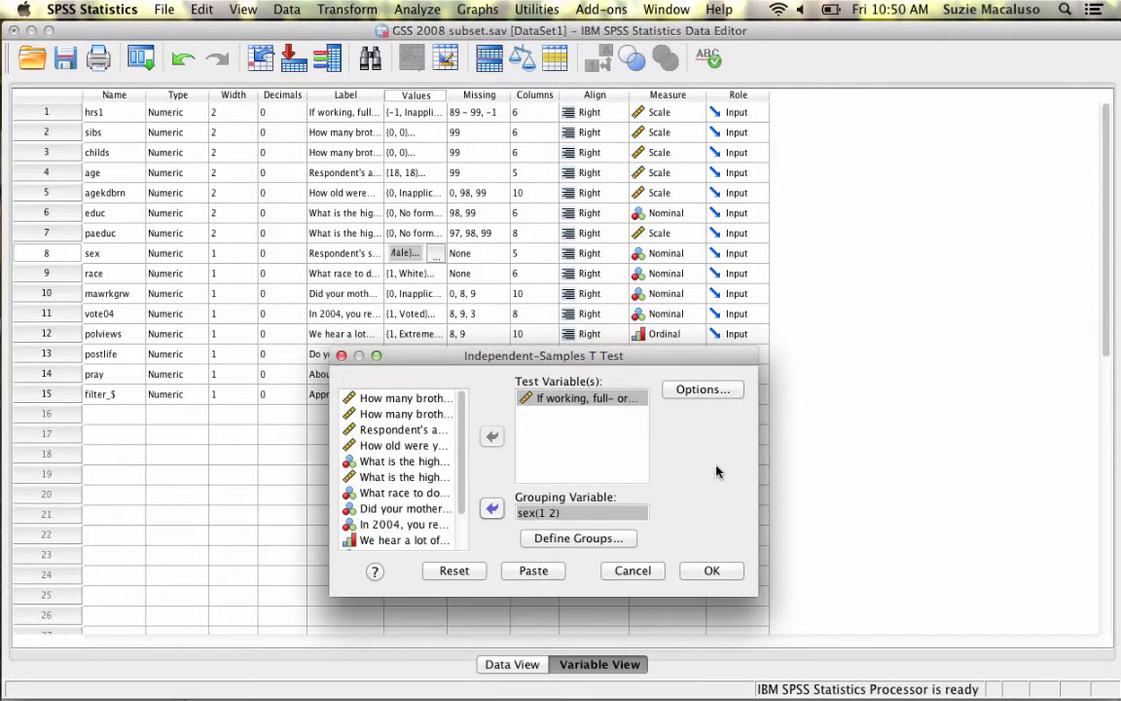
click(439, 253)
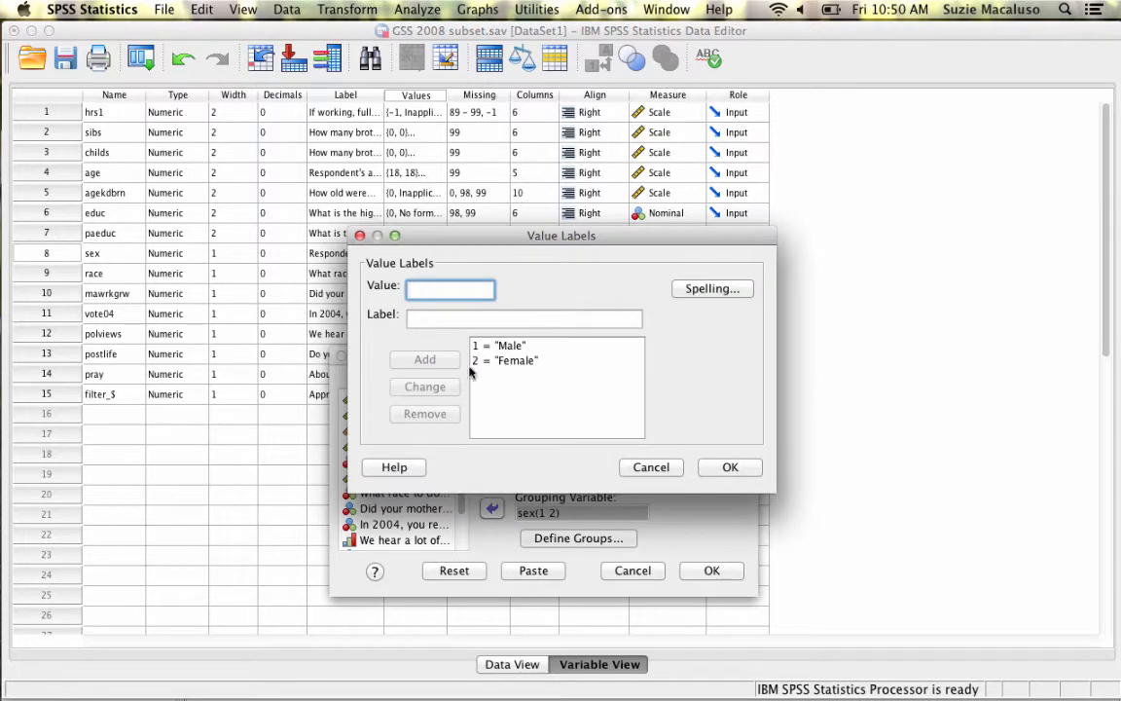
click(729, 467)
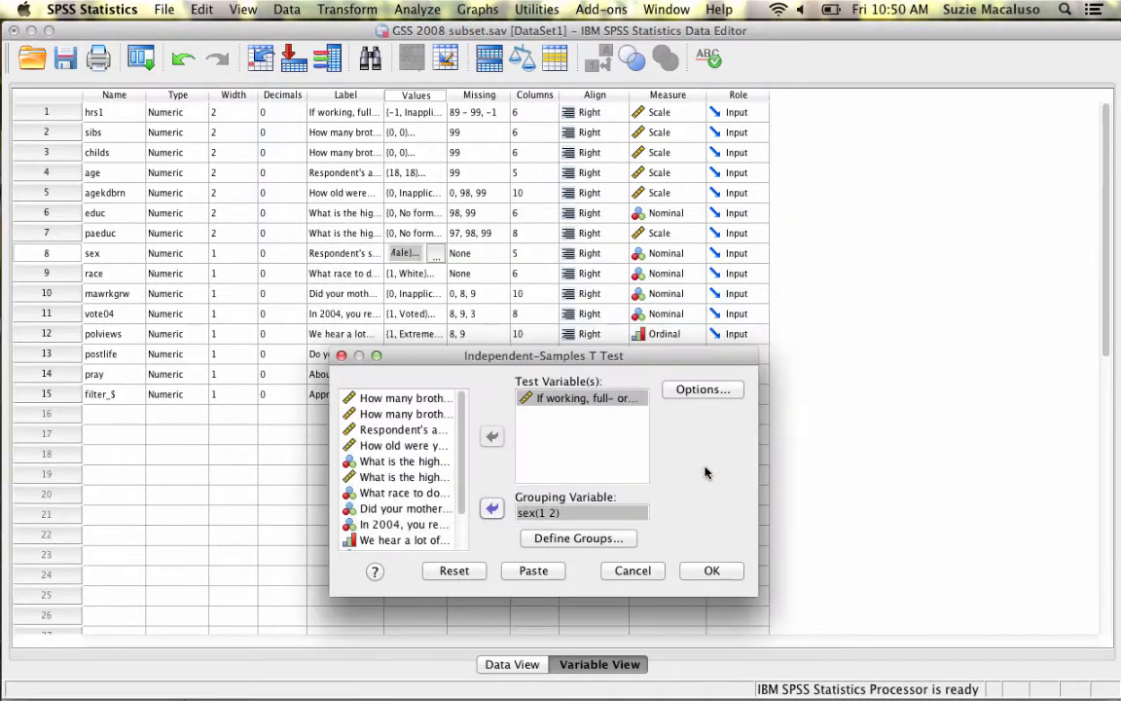
click(561, 538)
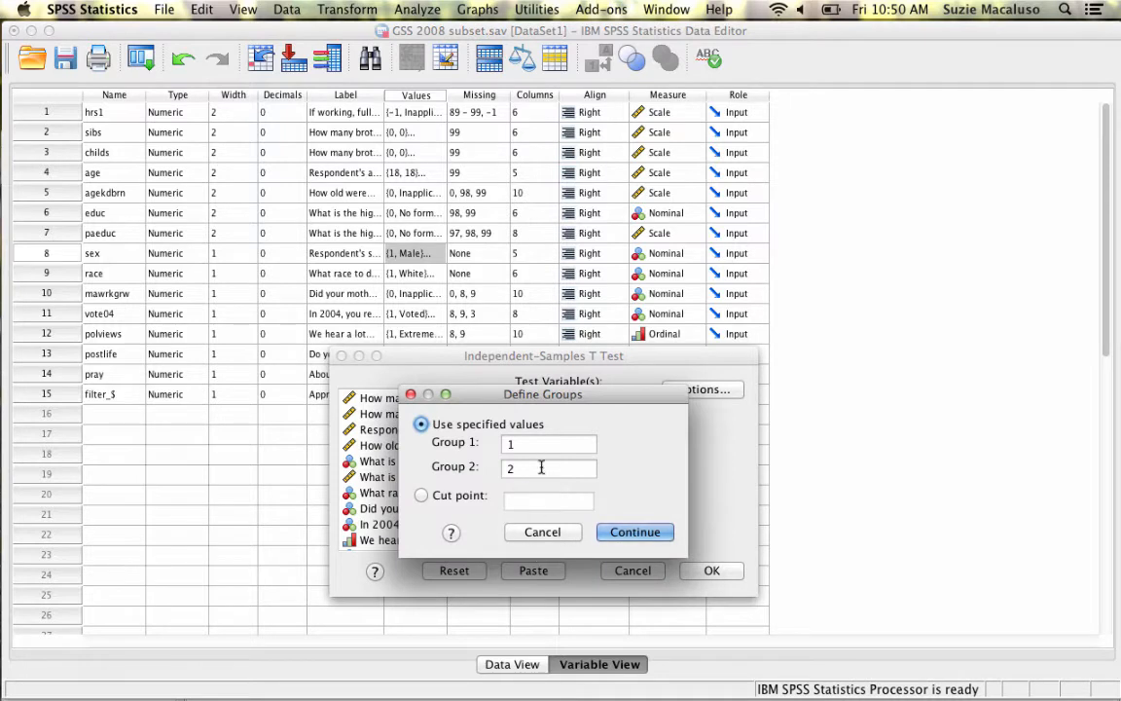
click(634, 533)
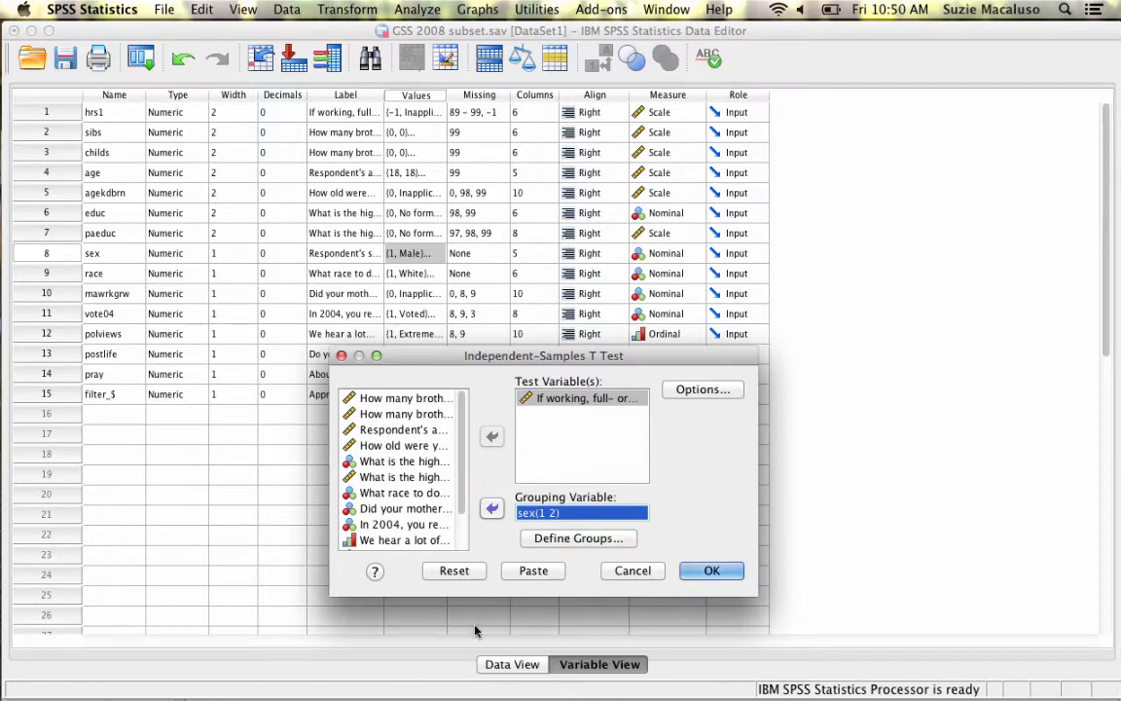
Run the independent-samples t test and move the output window up so both result tables can be read
click(709, 573)
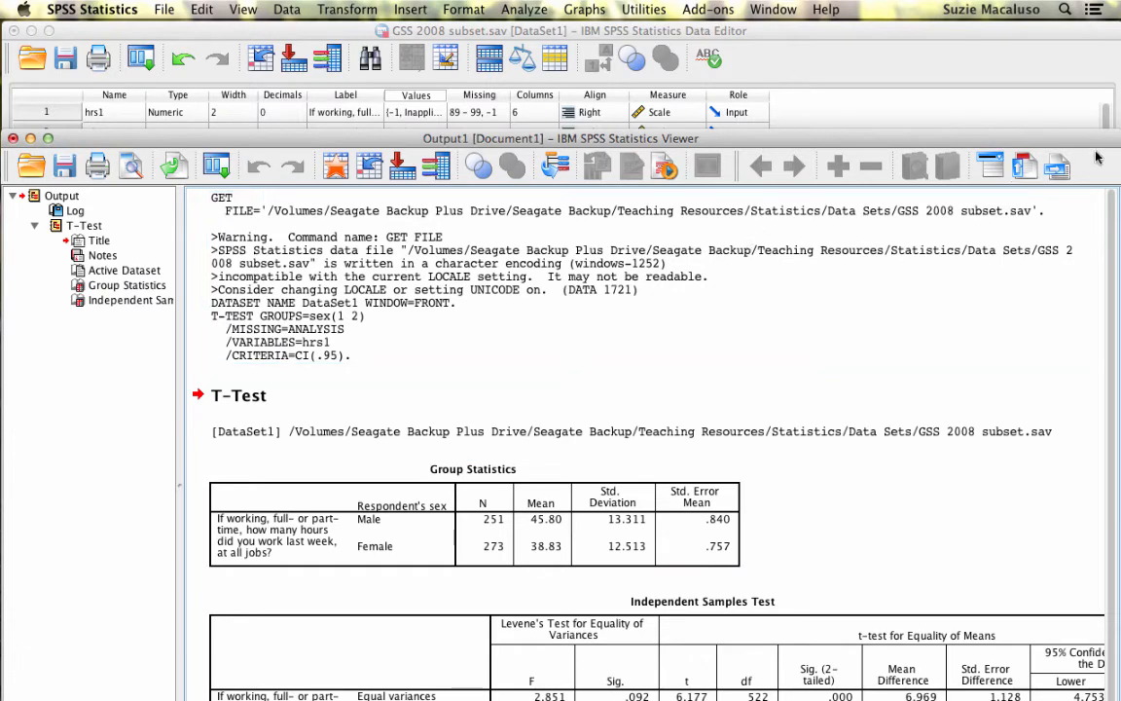
drag(1092, 159, 1091, 7)
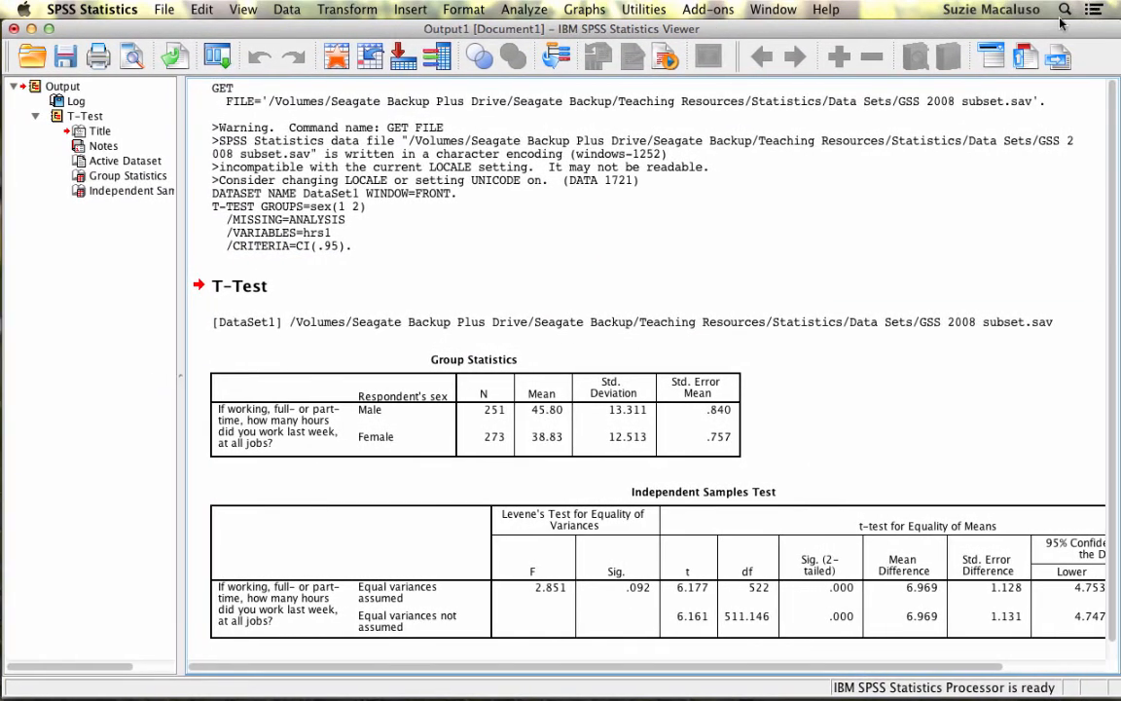
Examine the Independent Samples Test table across Levene's test, t, df, significance, mean difference and the 95% confidence interval
click(726, 445)
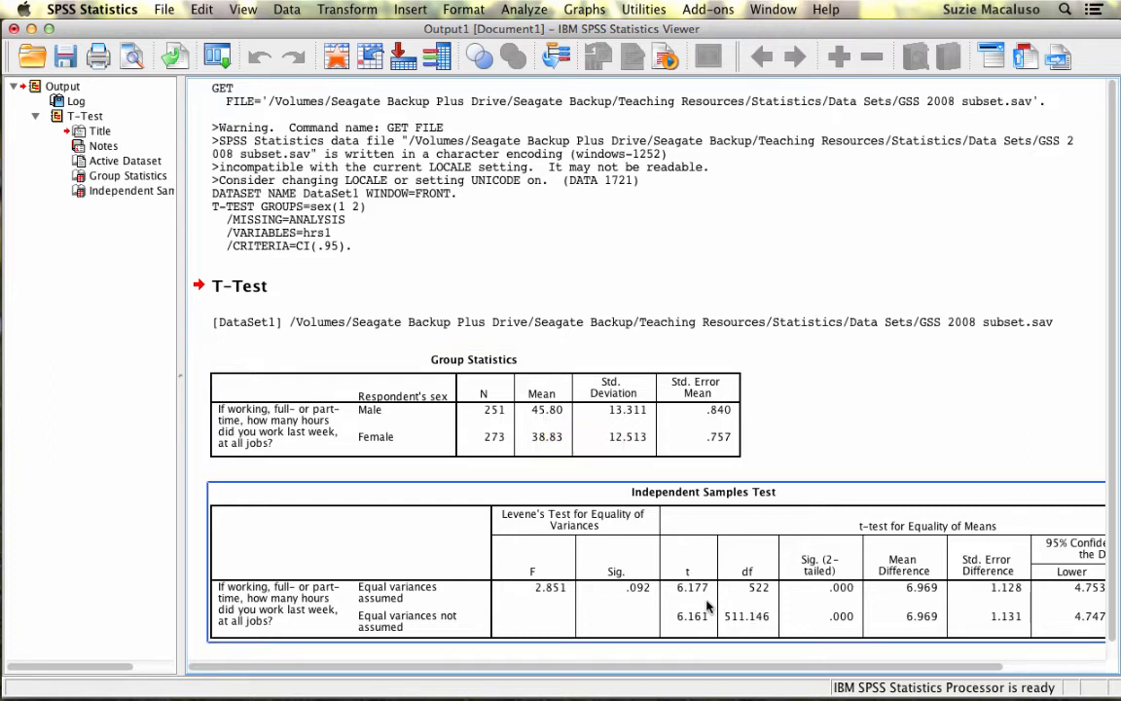
scroll(682, 602, down, 1)
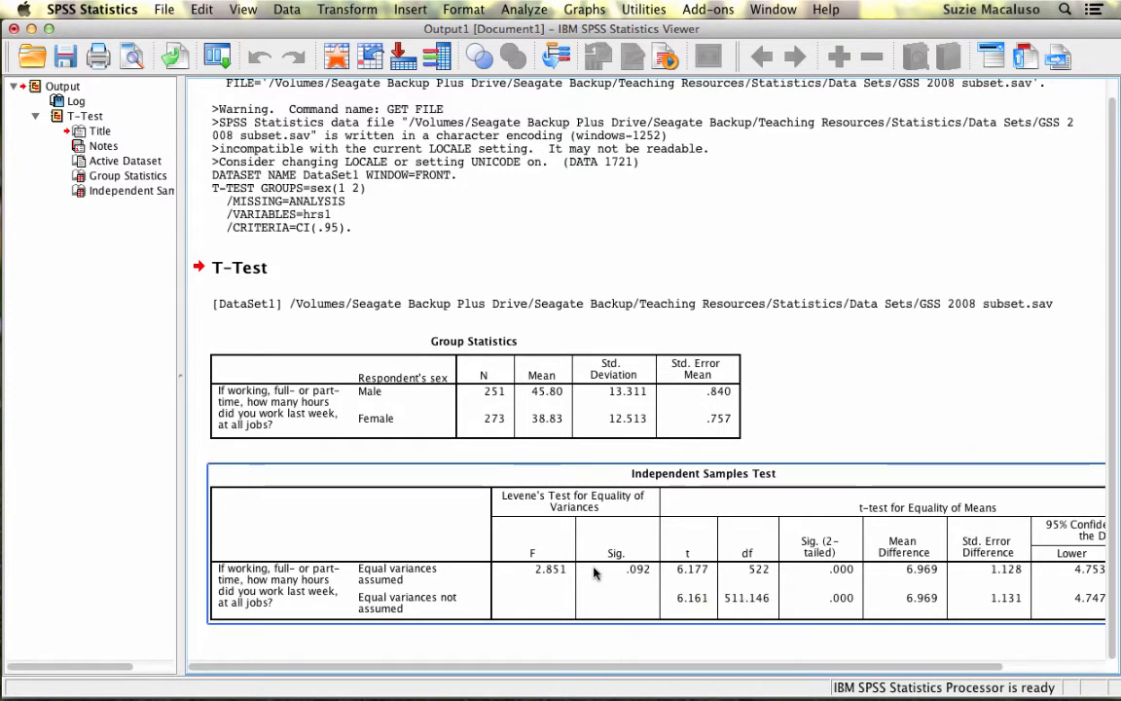
drag(644, 666, 722, 674)
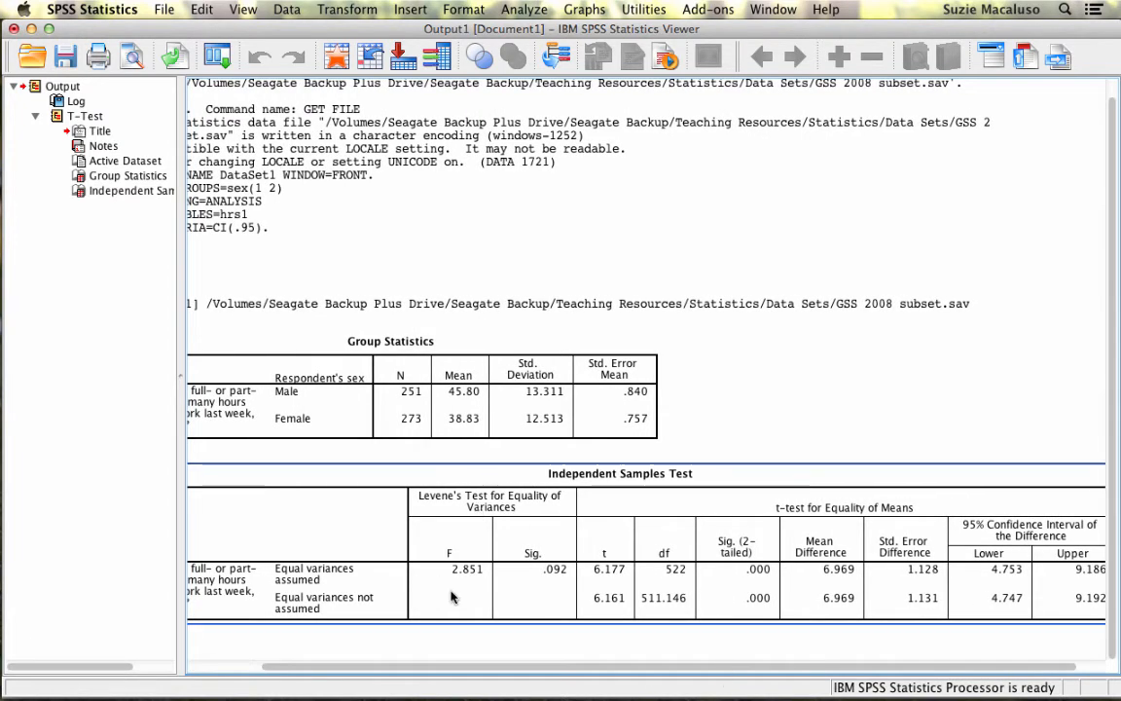
click(599, 564)
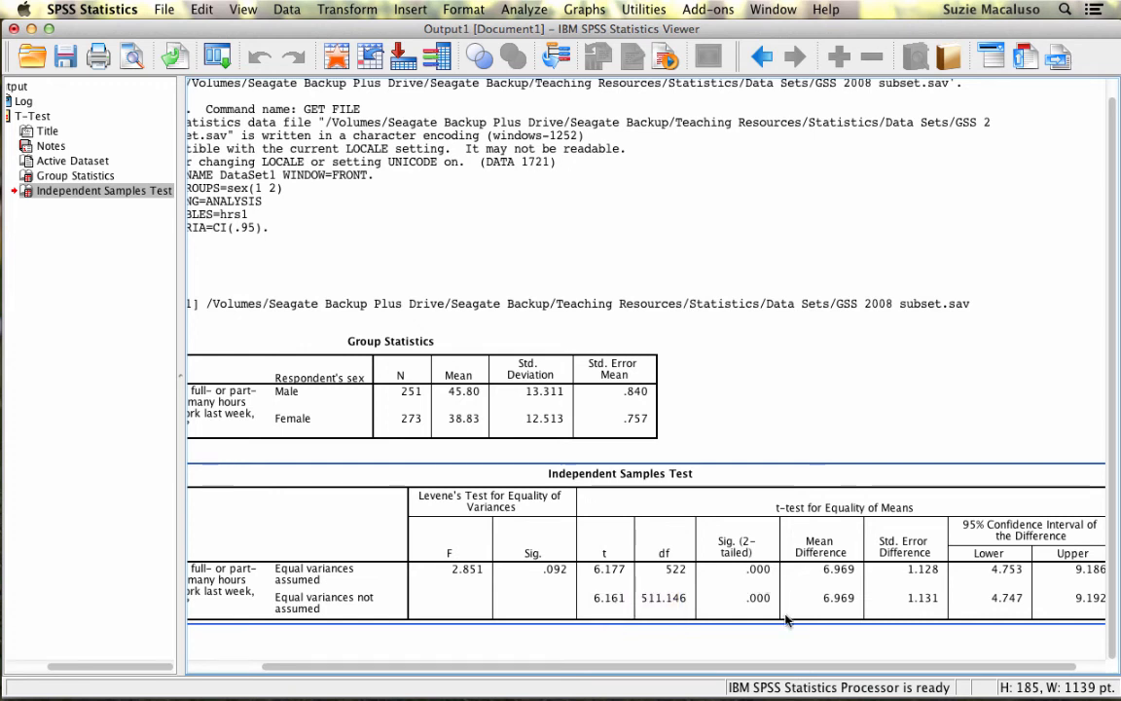
scroll(764, 675, right, 3)
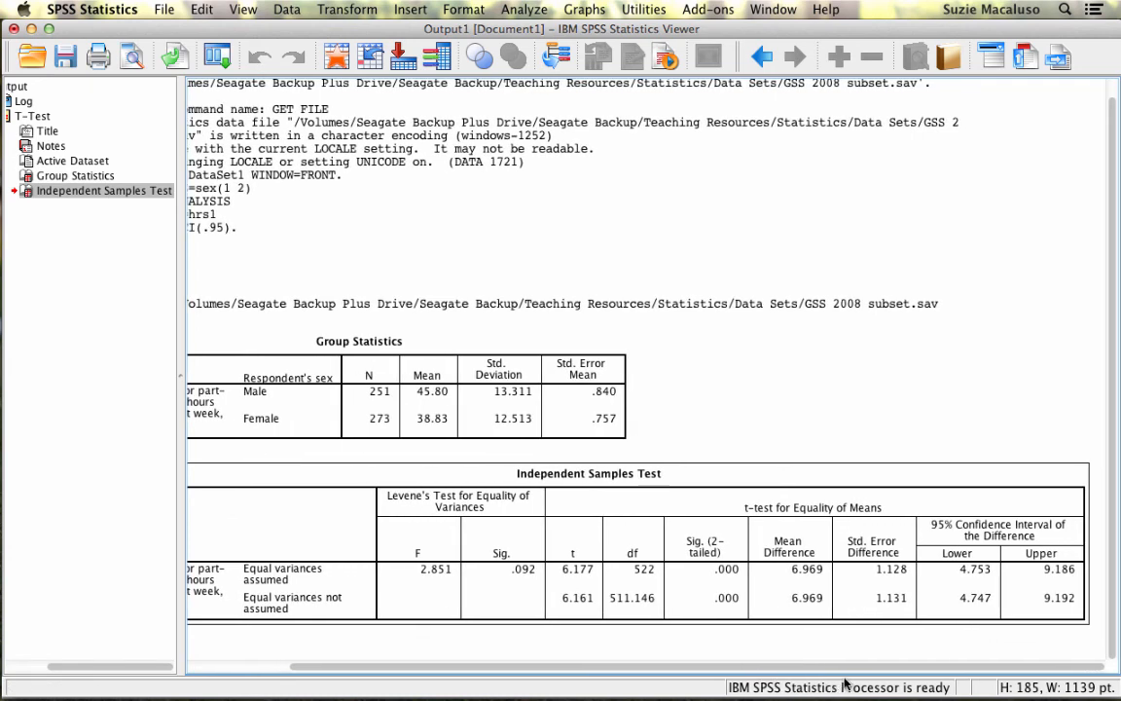
click(780, 582)
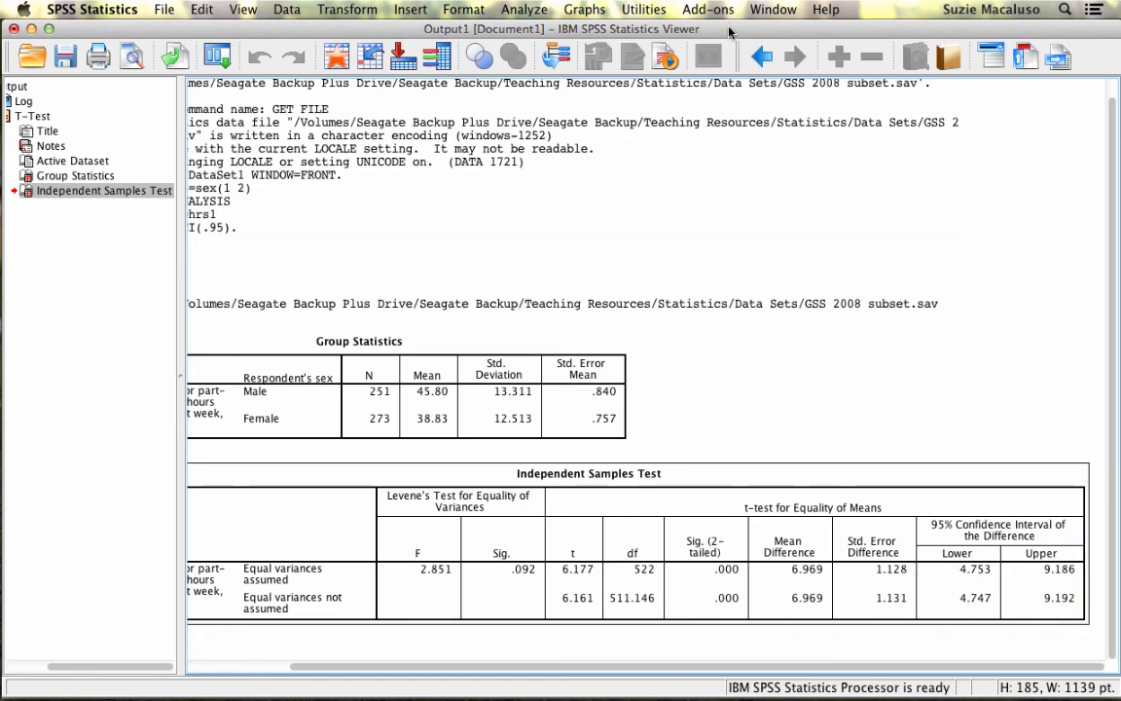
drag(728, 31, 733, 143)
click(766, 34)
drag(766, 34, 763, 100)
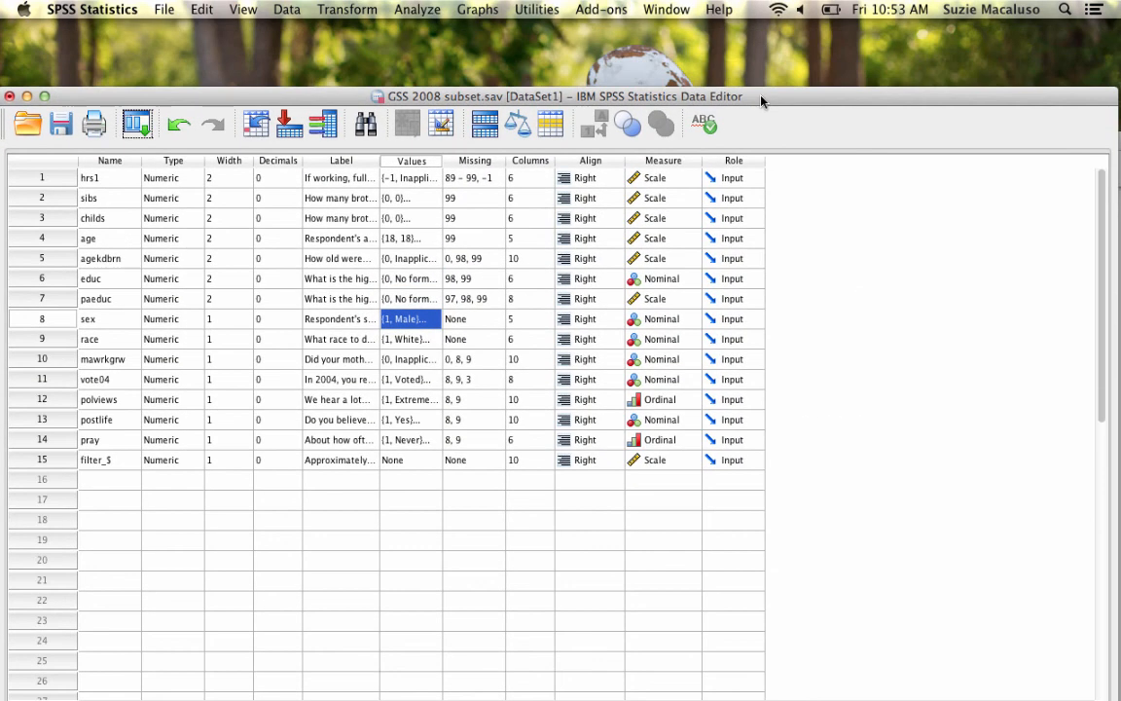
click(670, 54)
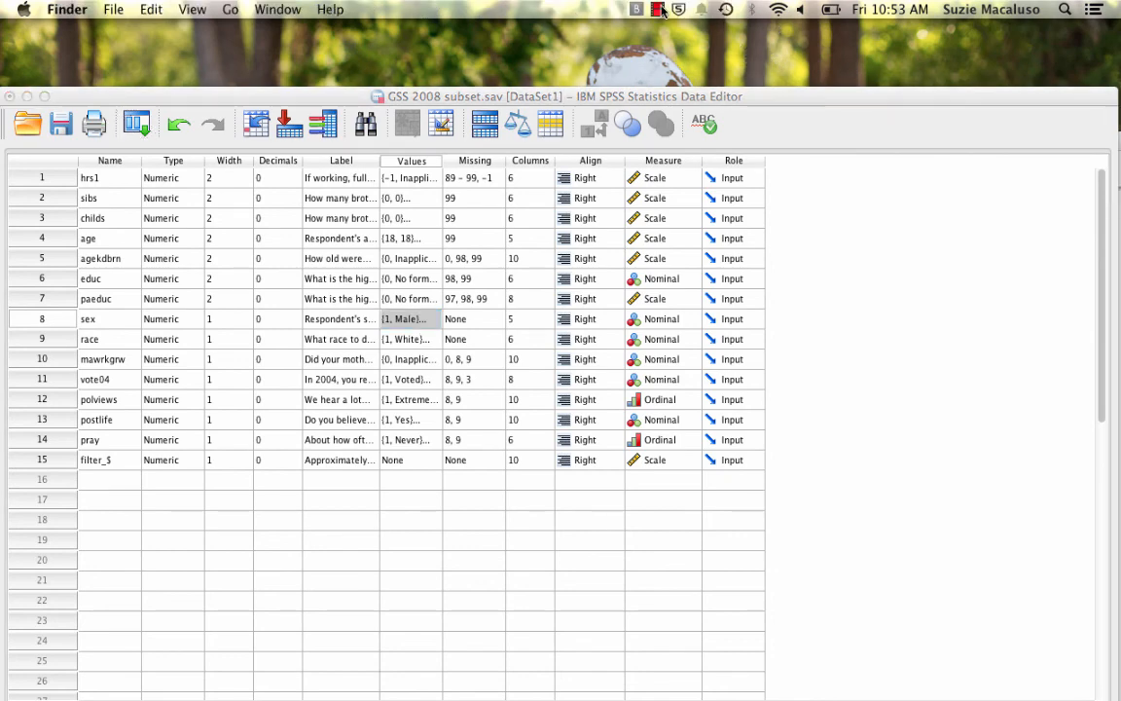